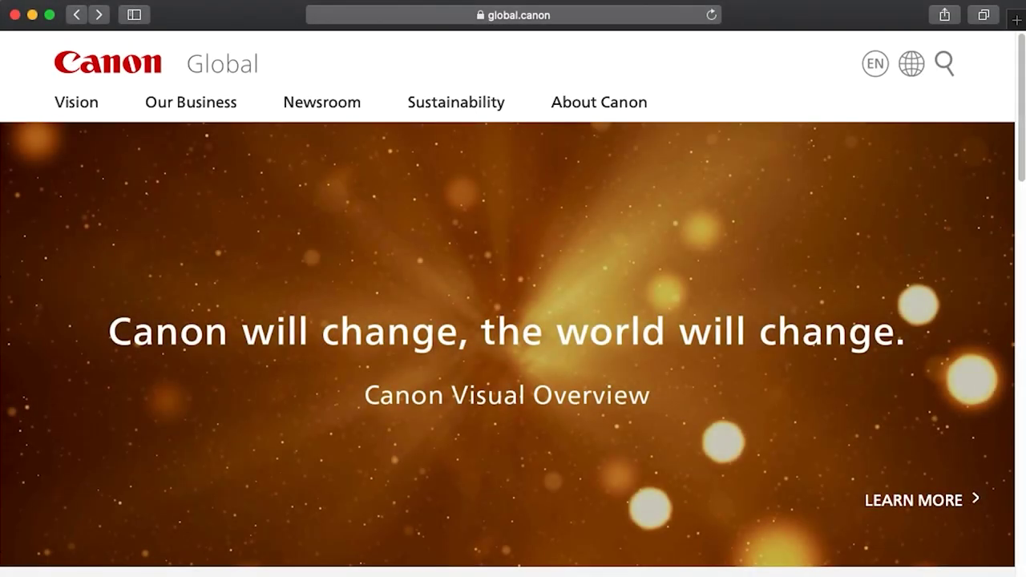
# Load usa.canon.com/support in Safari via the Canon U.S.A. top-hit suggestion.
pyautogui.click(345, 24)
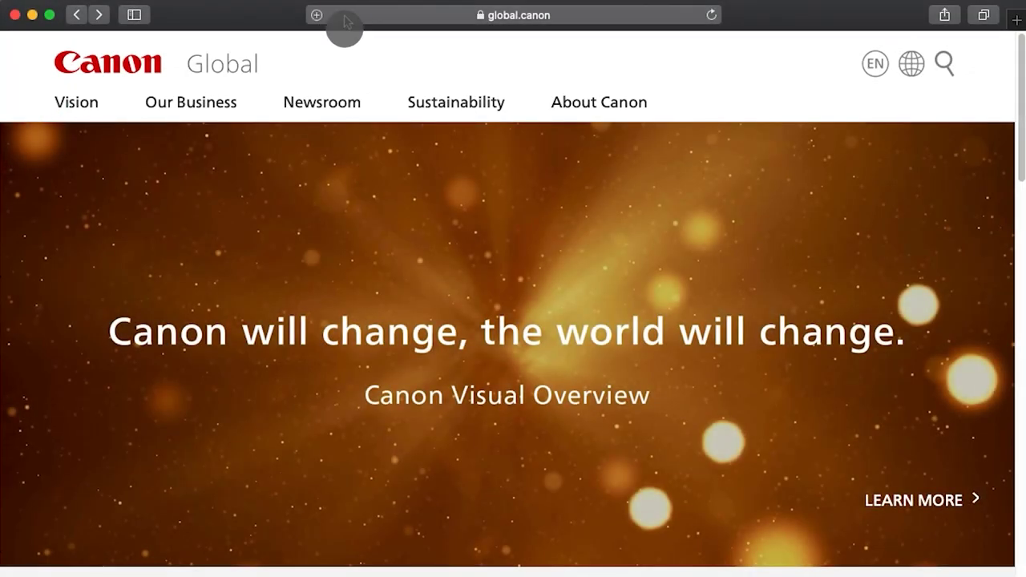
pyautogui.write('usa.canon.com')
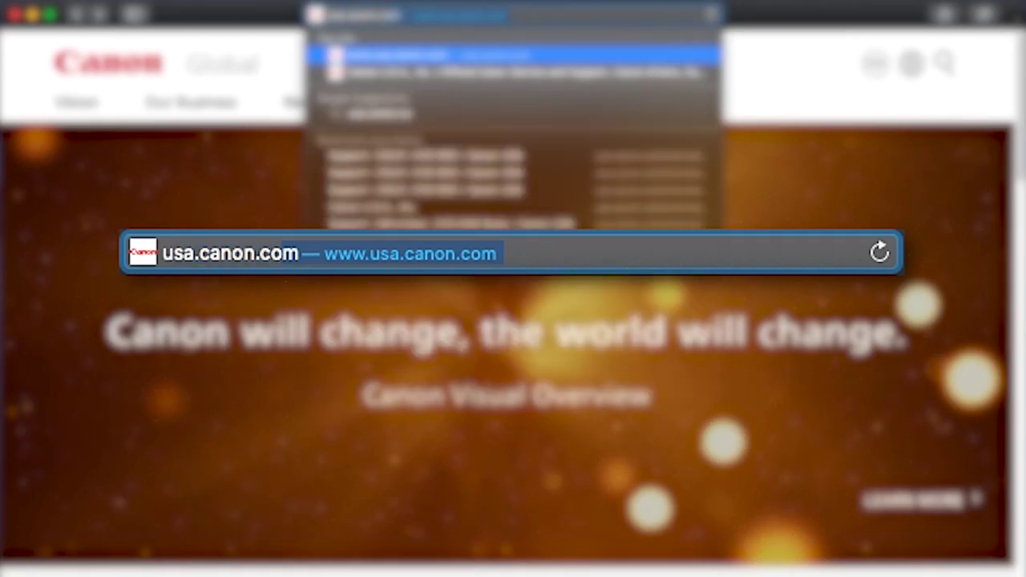
pyautogui.write('/support')
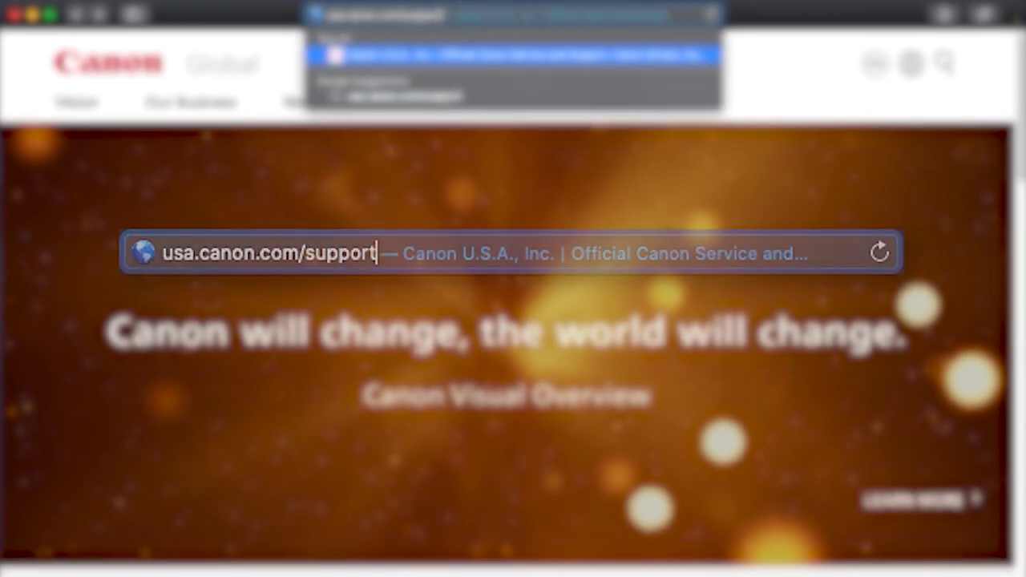
pyautogui.click(403, 55)
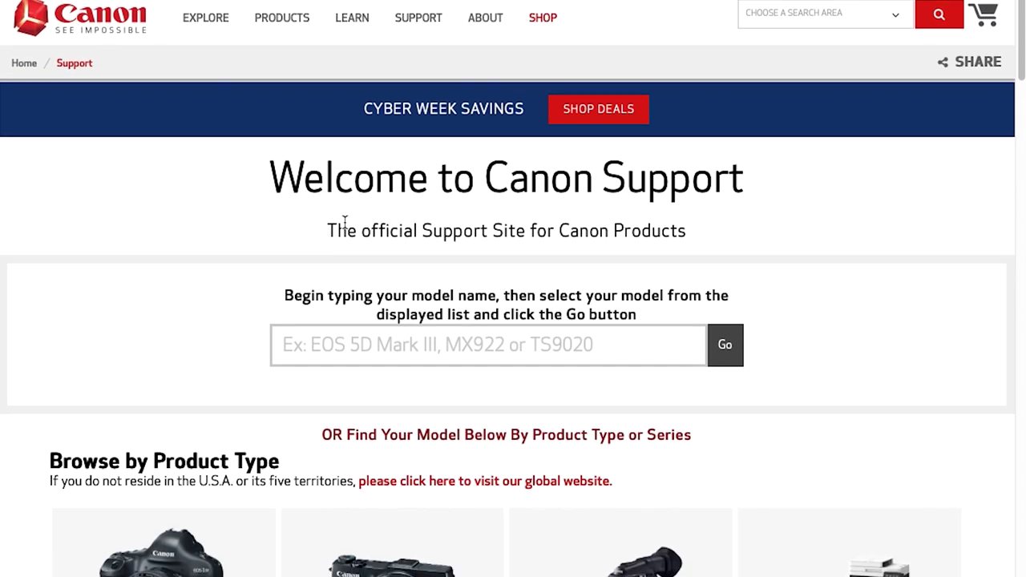
# Search for the EOS 80D model and open its Drivers & Downloads section.
pyautogui.click(307, 420)
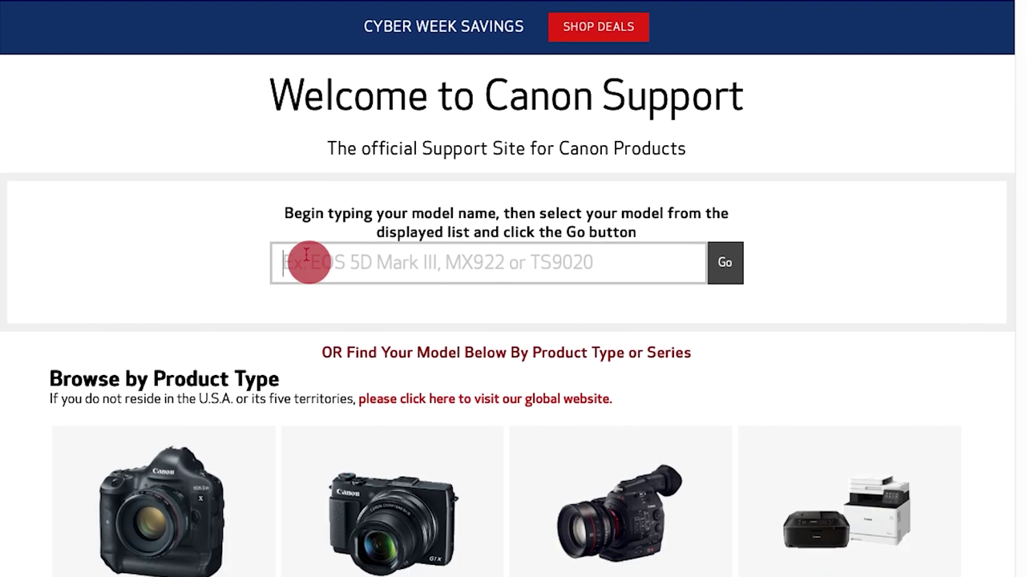
pyautogui.write('EOS 80D')
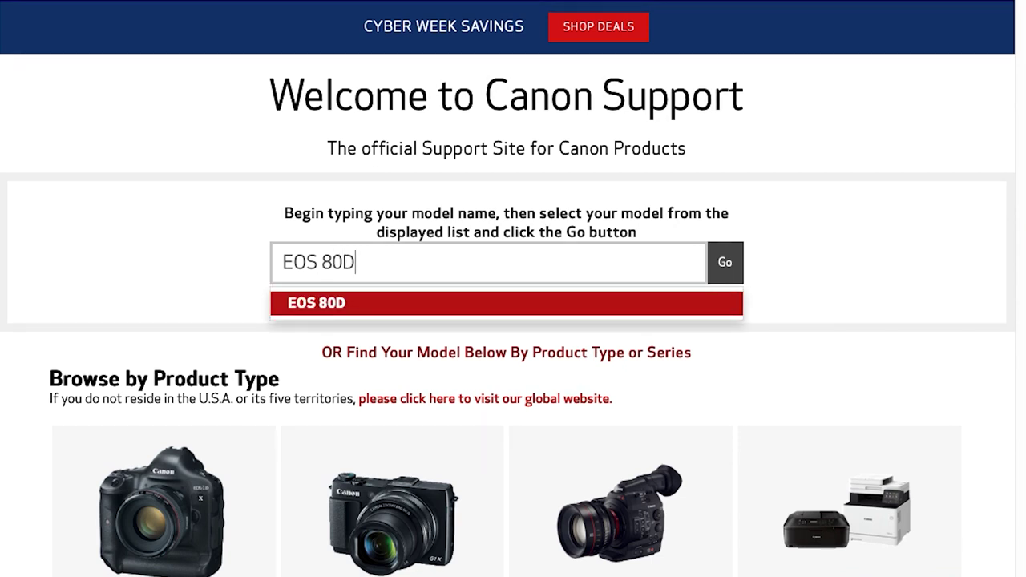
pyautogui.click(350, 310)
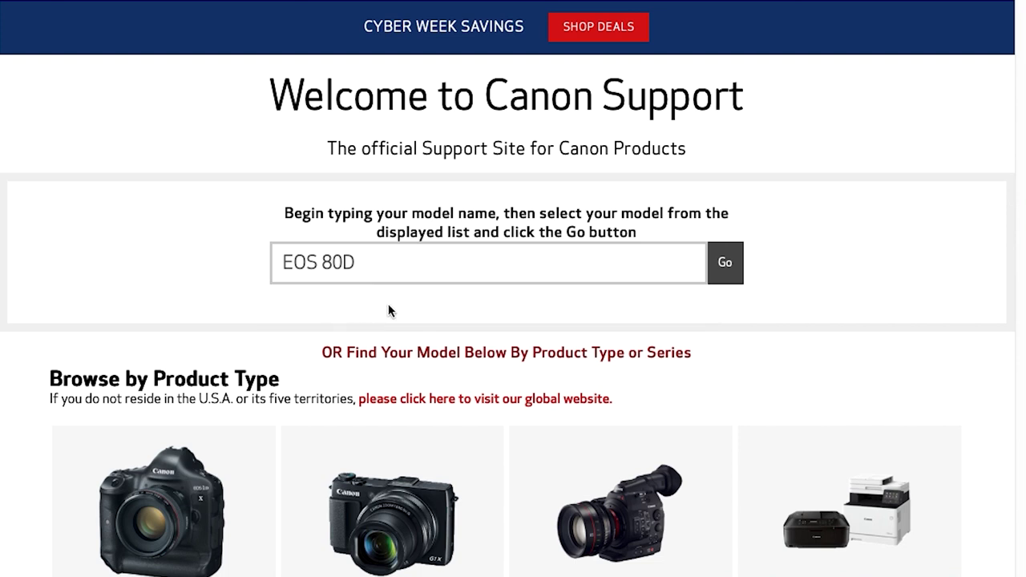
pyautogui.click(722, 266)
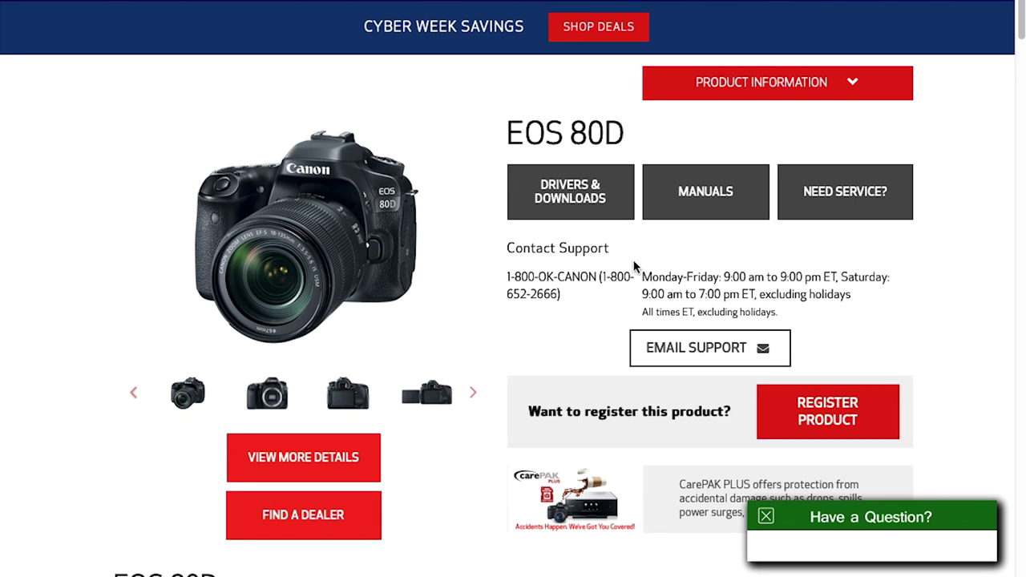
pyautogui.click(586, 200)
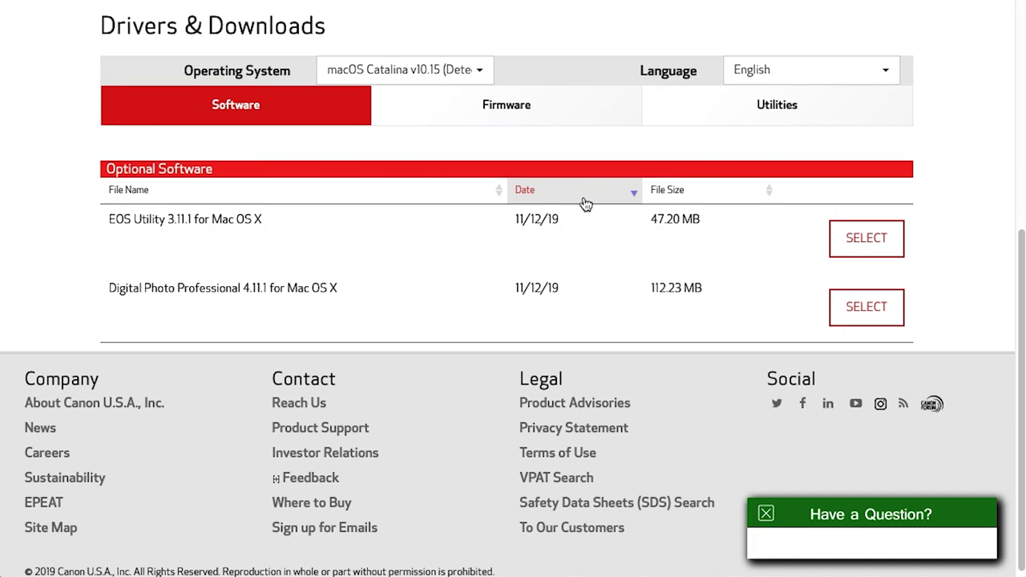
# Download EOS Utility 3.11.1 for Mac OS X and dismiss the instructions popup.
pyautogui.click(863, 240)
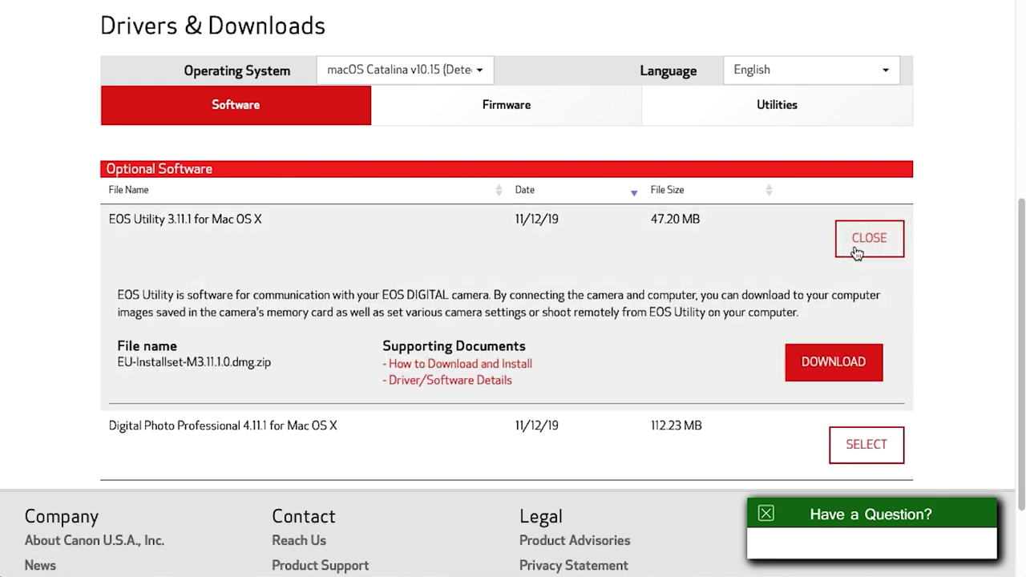
pyautogui.click(834, 371)
pyautogui.click(830, 366)
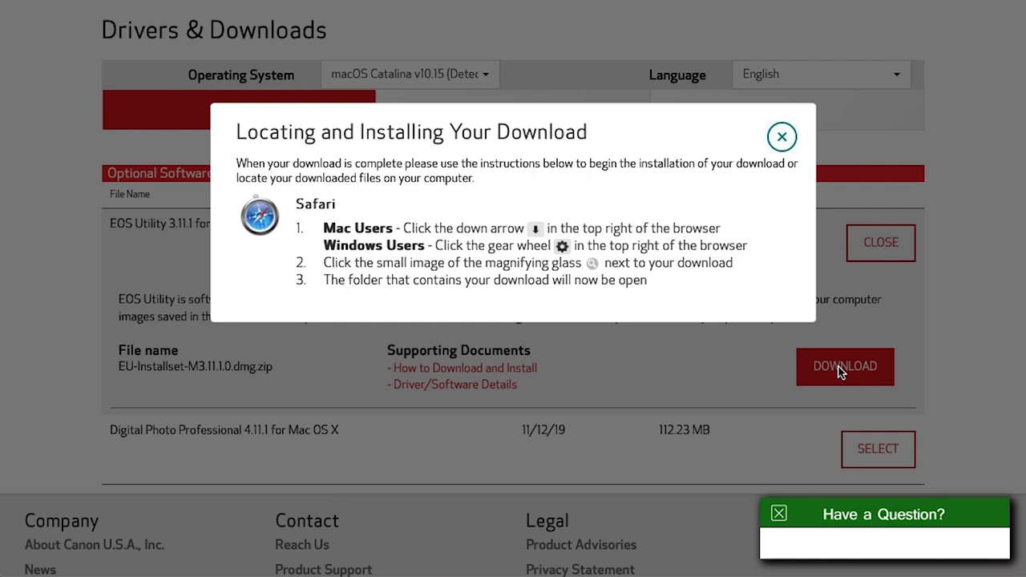
pyautogui.click(782, 136)
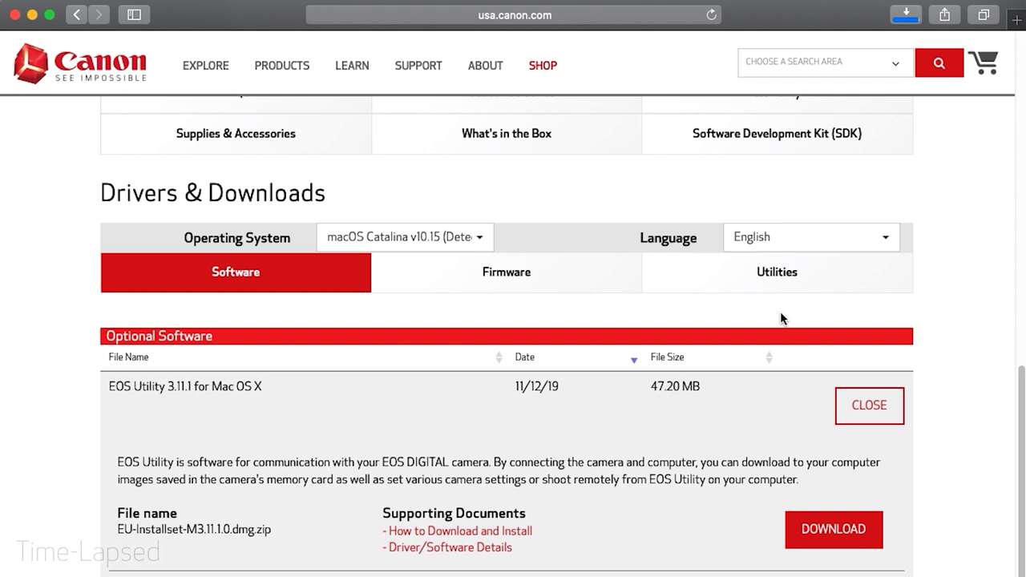
# Open EU-Installset-M3.11.1.0.dmg from Safari's downloads list and hide the Safari window.
pyautogui.click(906, 15)
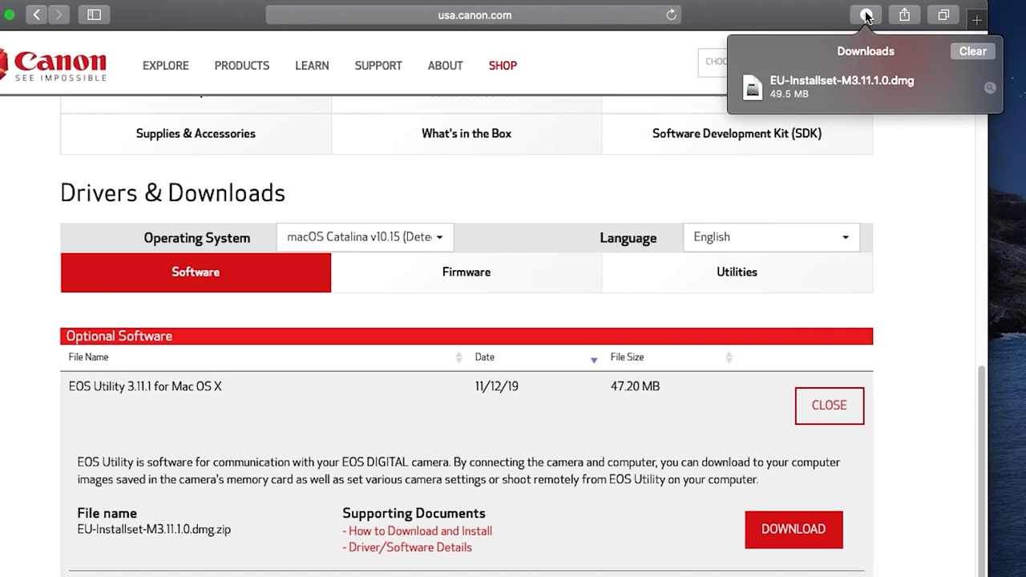
pyautogui.click(811, 91)
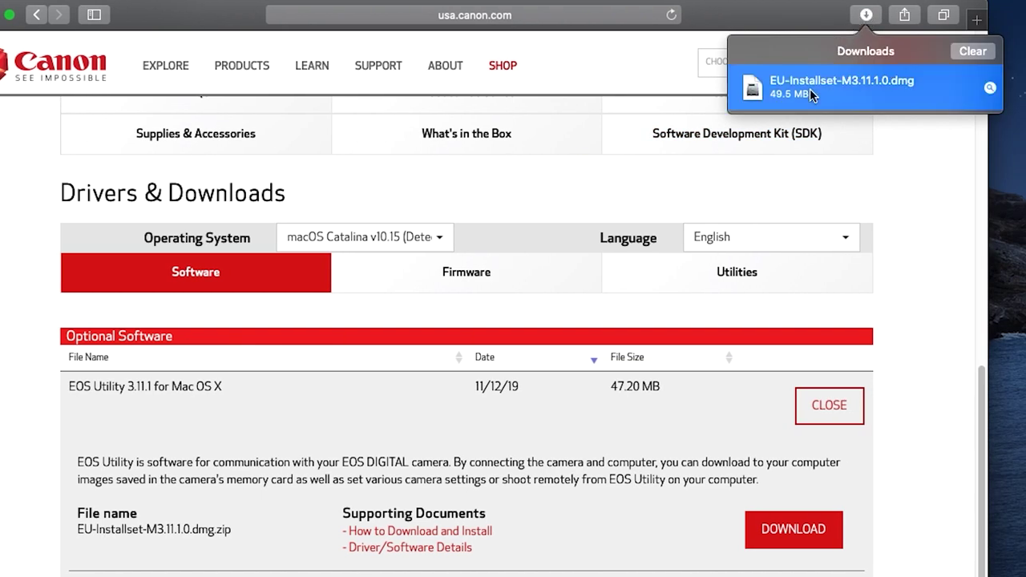
pyautogui.doubleClick(810, 91)
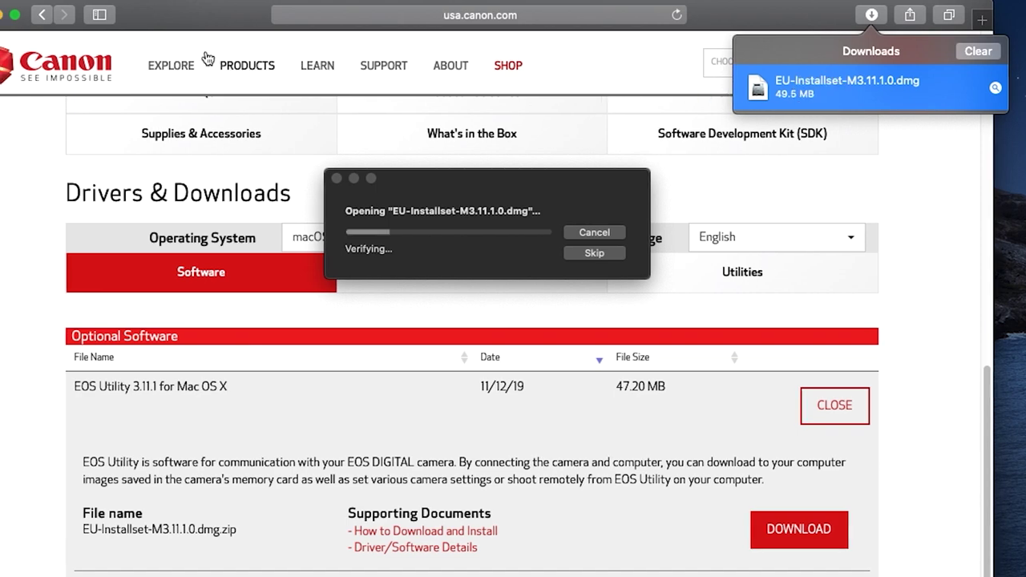
pyautogui.click(16, 16)
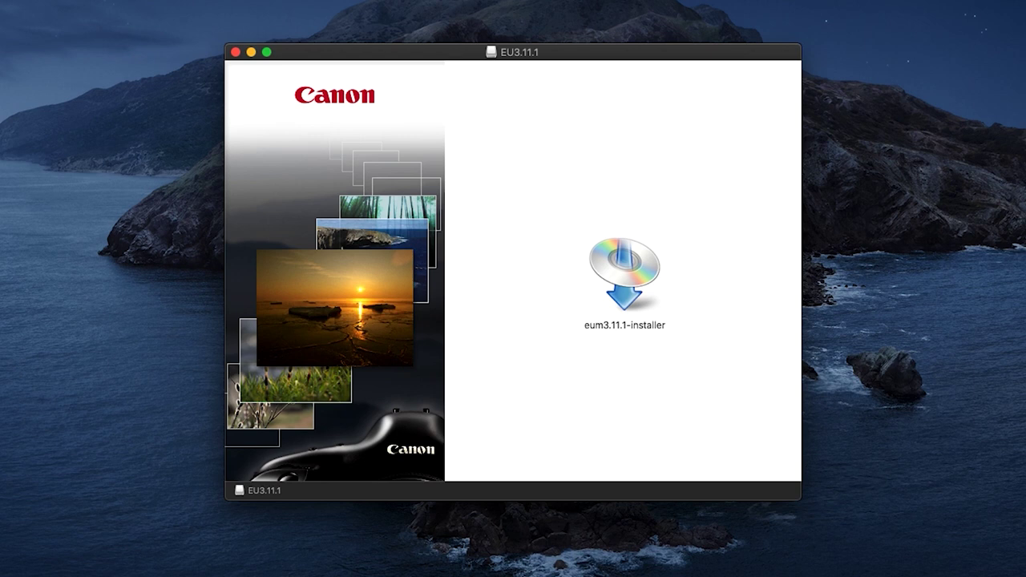
# Launch eum3.11.1-installer from the EU3.11.1 window and confirm Open at the security warning.
pyautogui.click(623, 293)
pyautogui.click(630, 297)
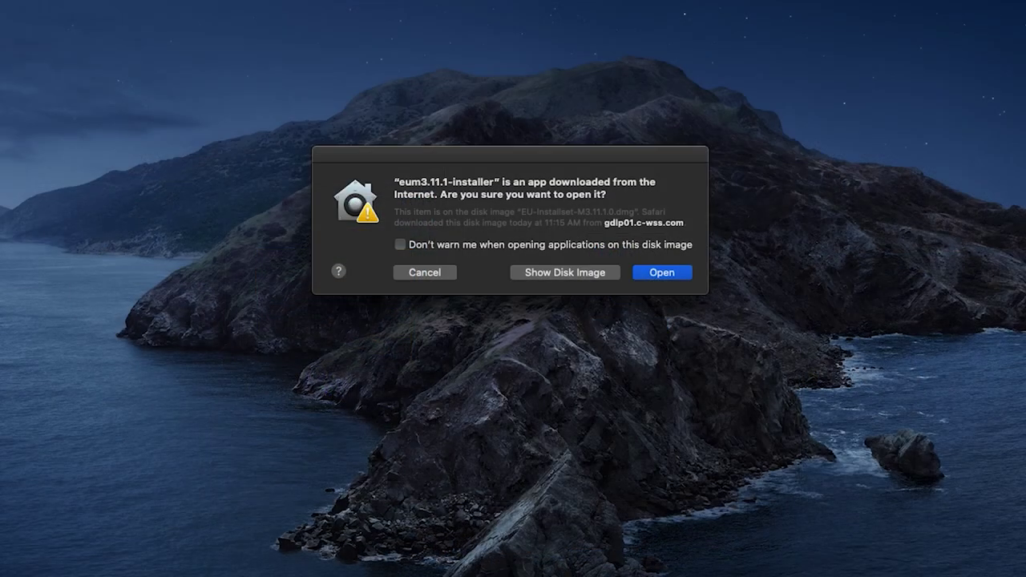
pyautogui.click(664, 273)
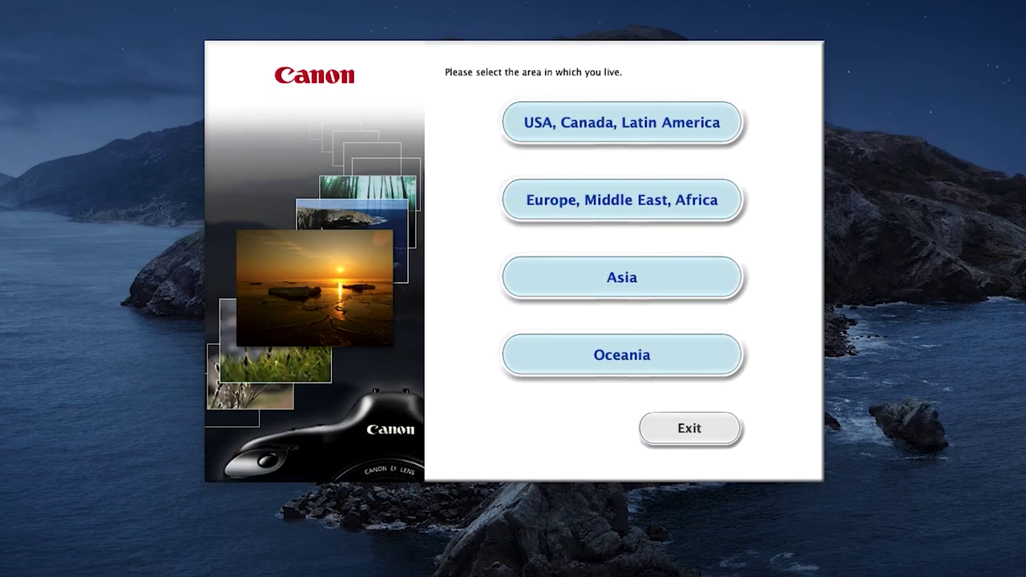
# Choose the USA, Canada, Latin America region with United States, then acknowledge the install notice.
pyautogui.click(698, 124)
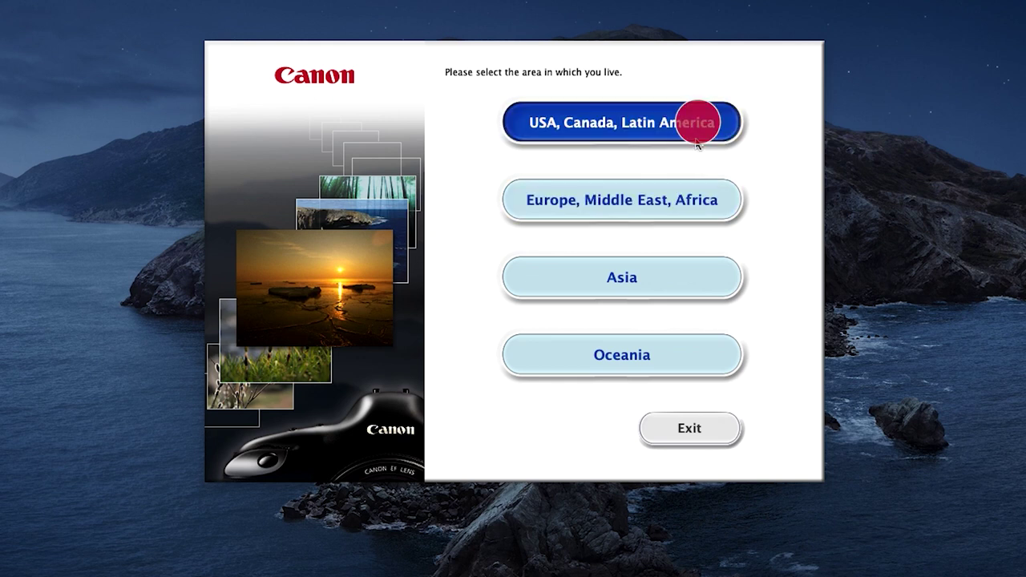
pyautogui.click(574, 121)
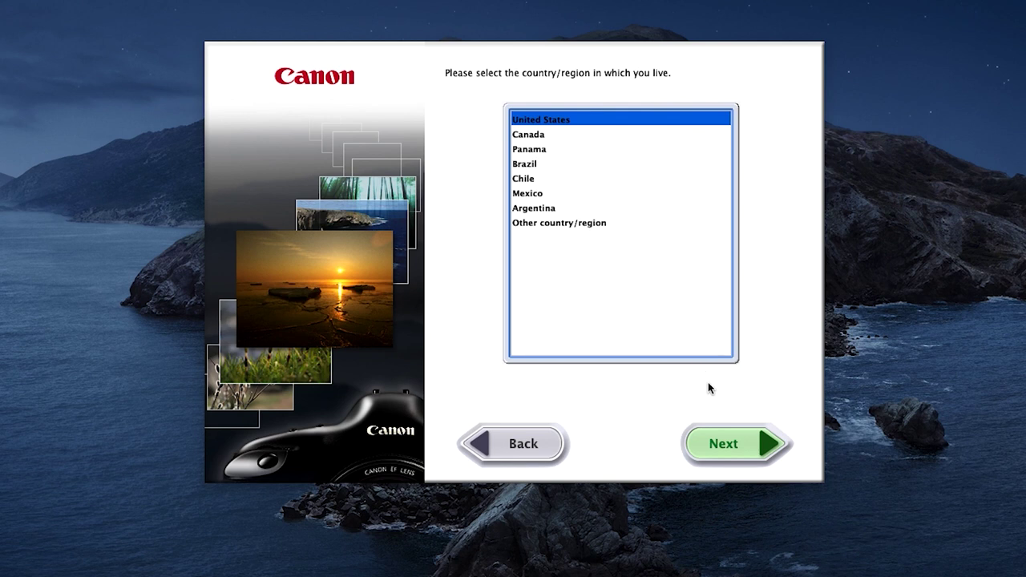
pyautogui.click(721, 437)
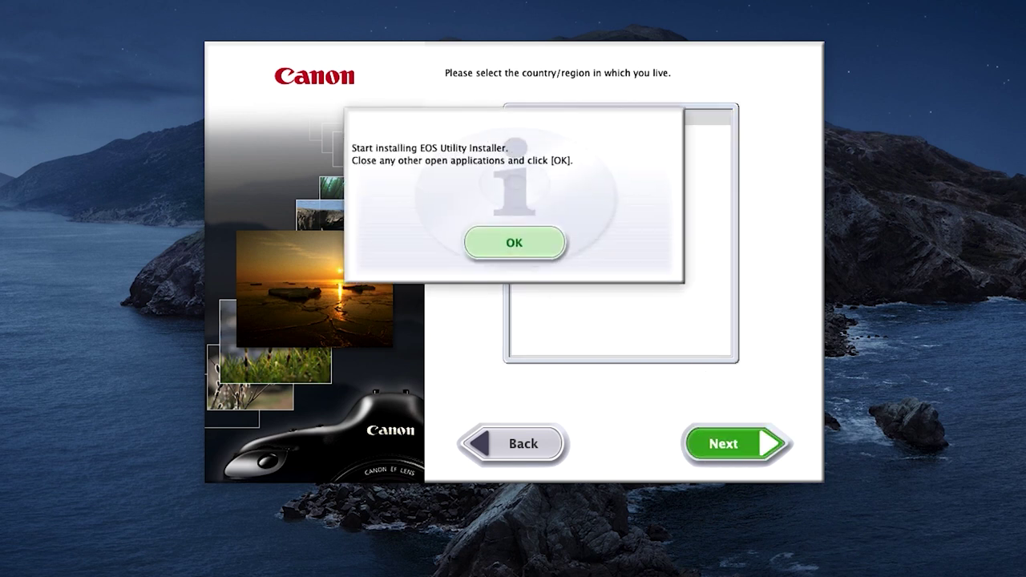
pyautogui.click(515, 247)
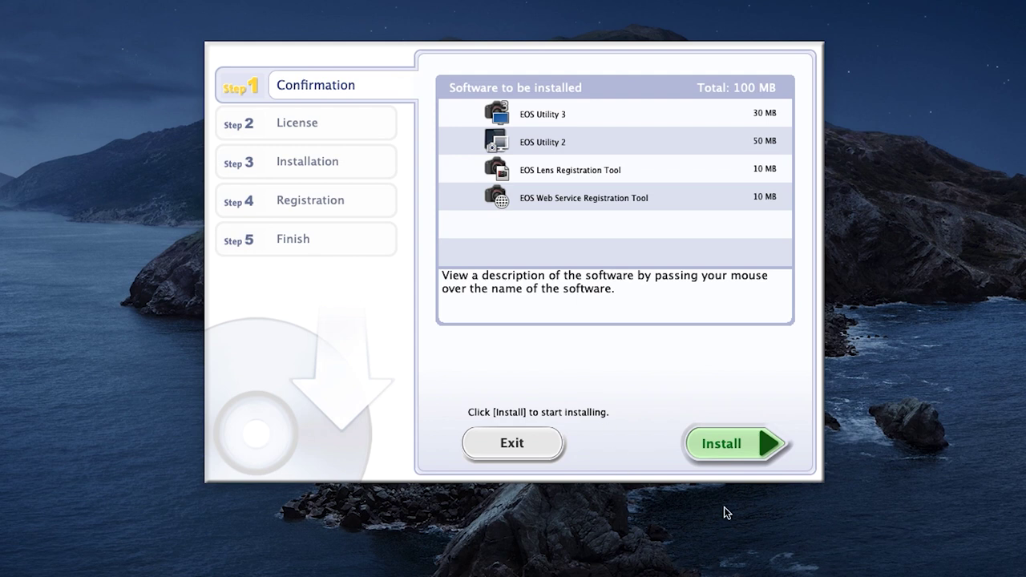
# Choose Install for the four listed programs and accept the License Agreement with Yes.
pyautogui.click(728, 443)
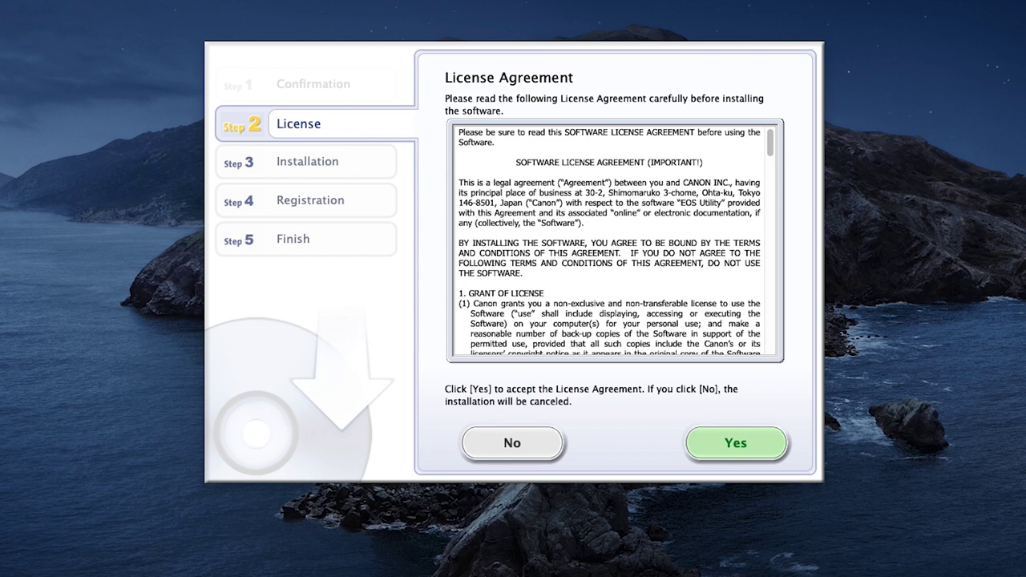
pyautogui.click(735, 443)
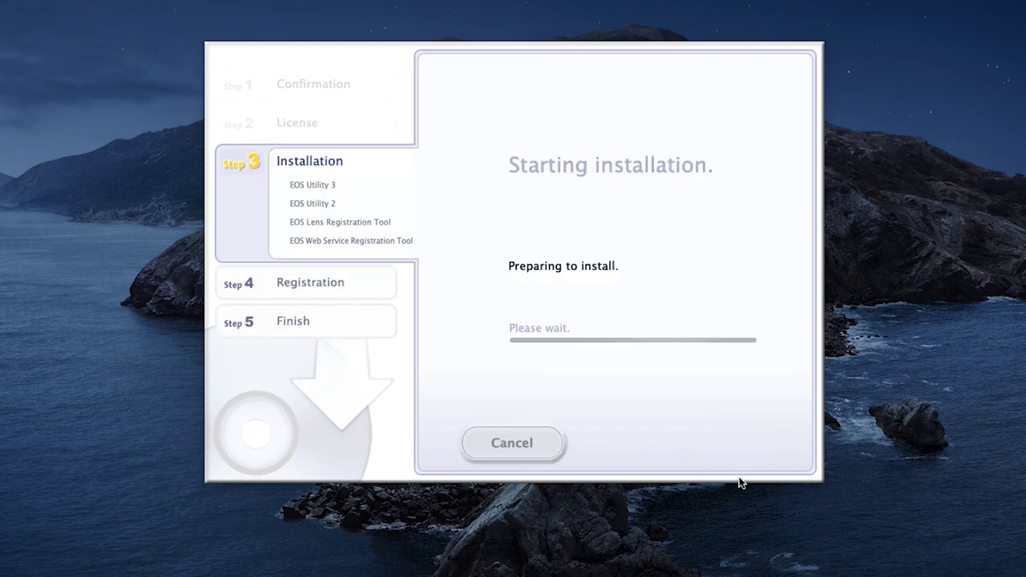
# Authorize the installer with the macOS account password.
pyautogui.write('********')
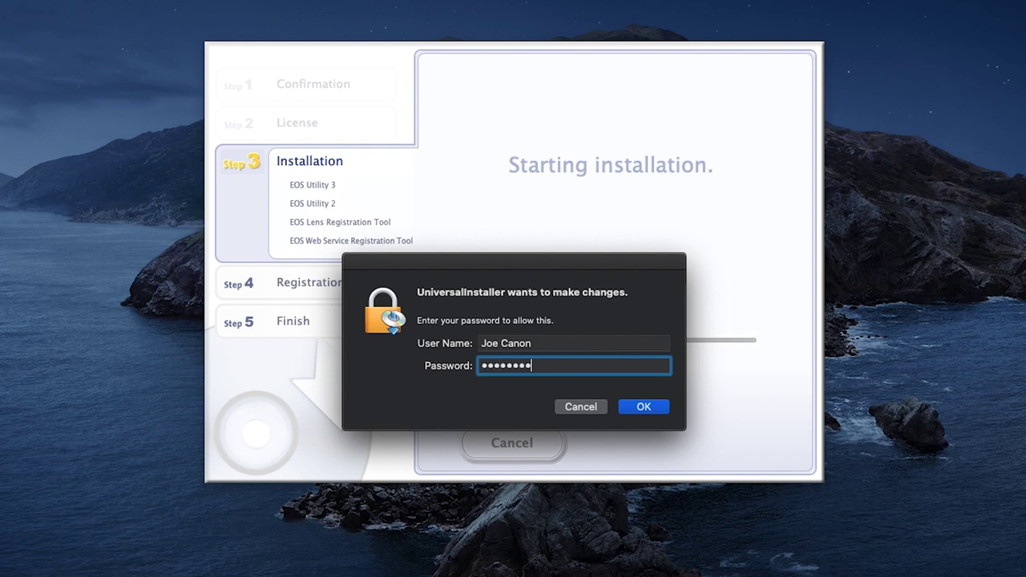
pyautogui.click(644, 406)
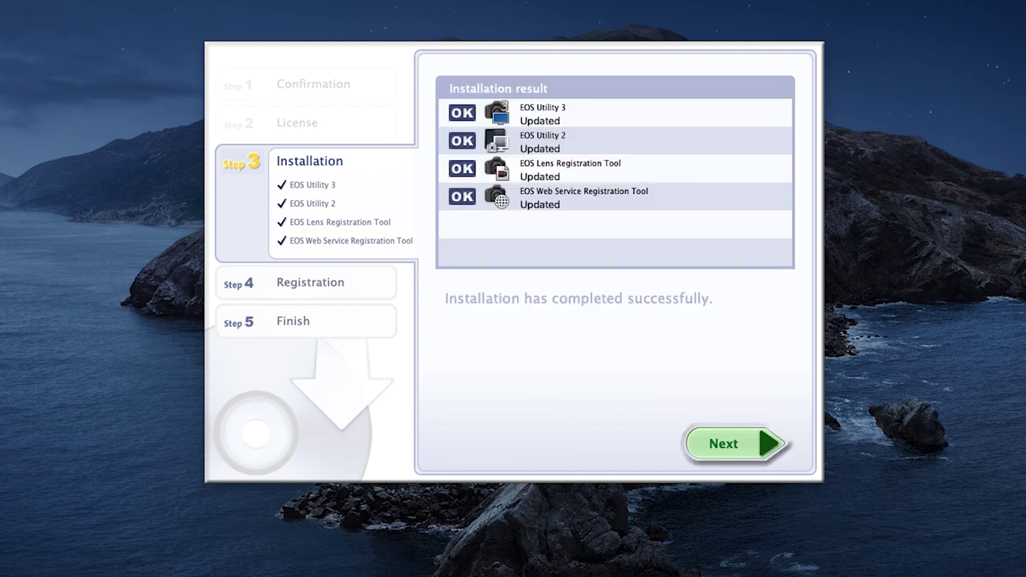
# Choose 'No, I will register later' for CANON iMAGE GATEWAY, acknowledge the notice, and finish.
pyautogui.click(723, 443)
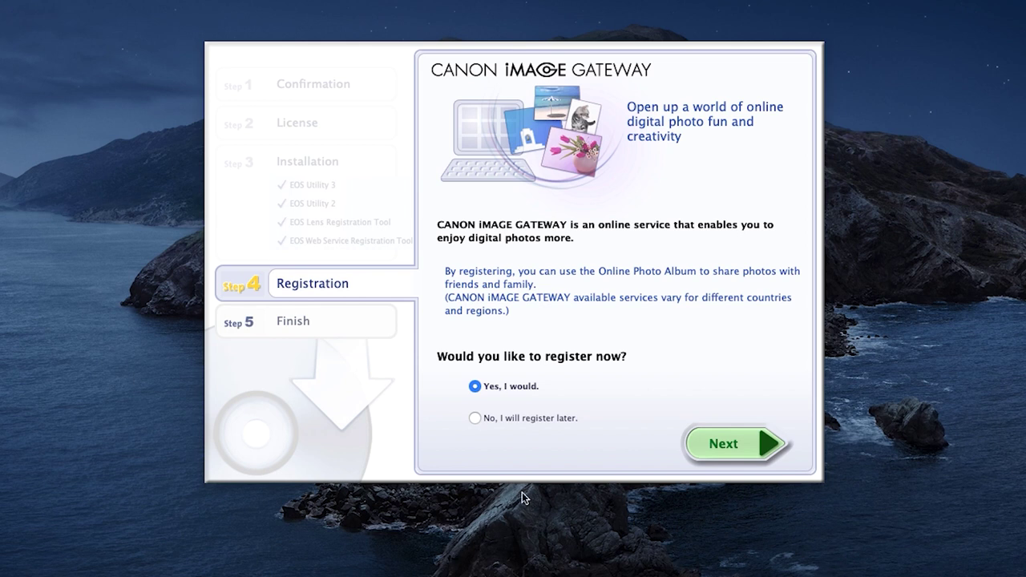
pyautogui.click(474, 417)
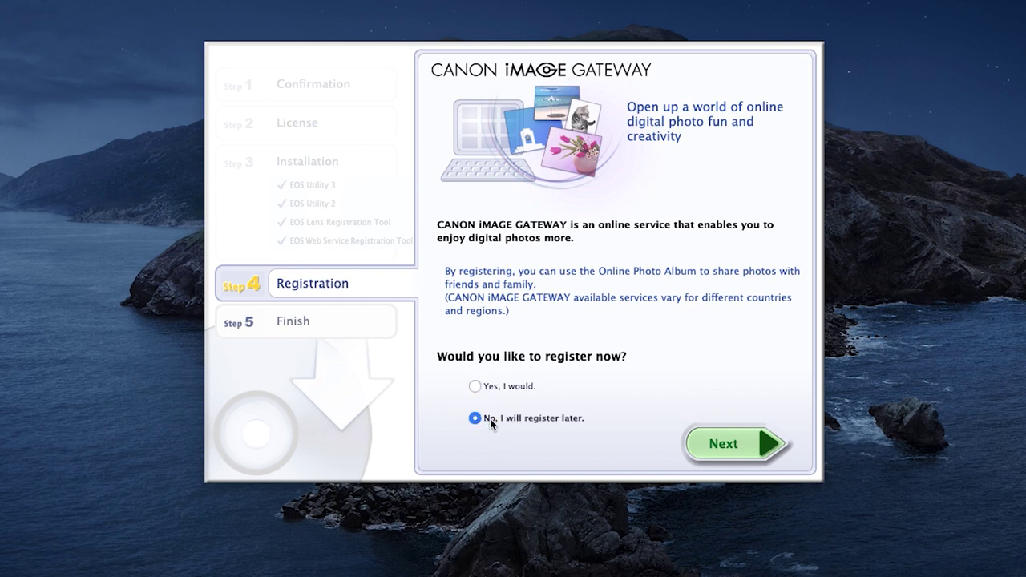
pyautogui.click(725, 444)
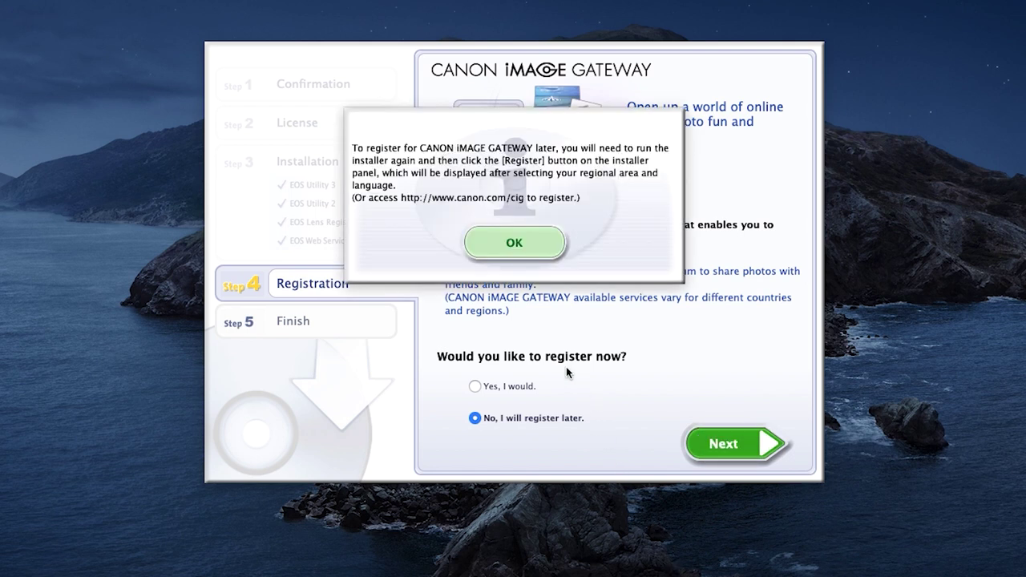
pyautogui.click(515, 243)
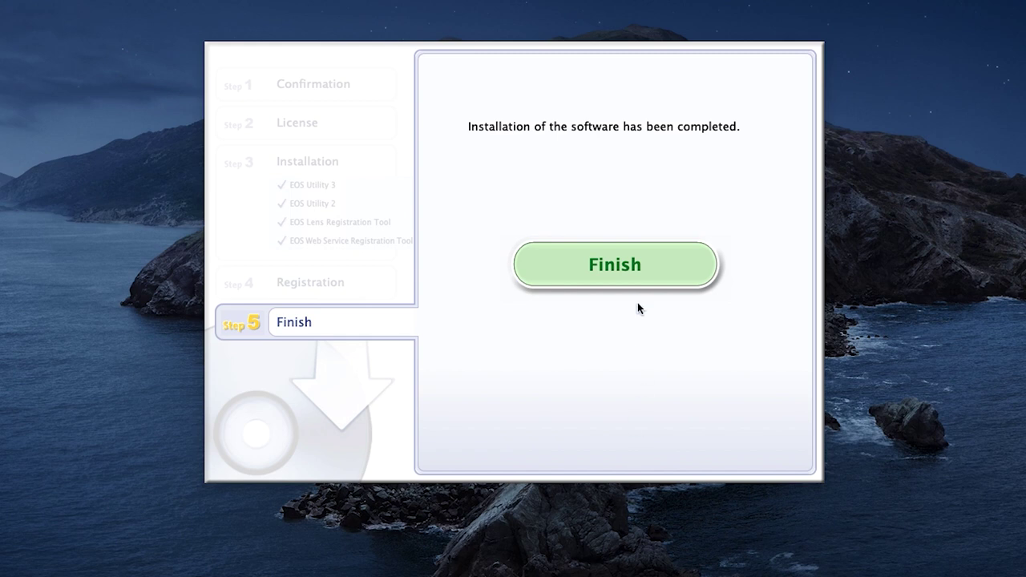
pyautogui.click(641, 266)
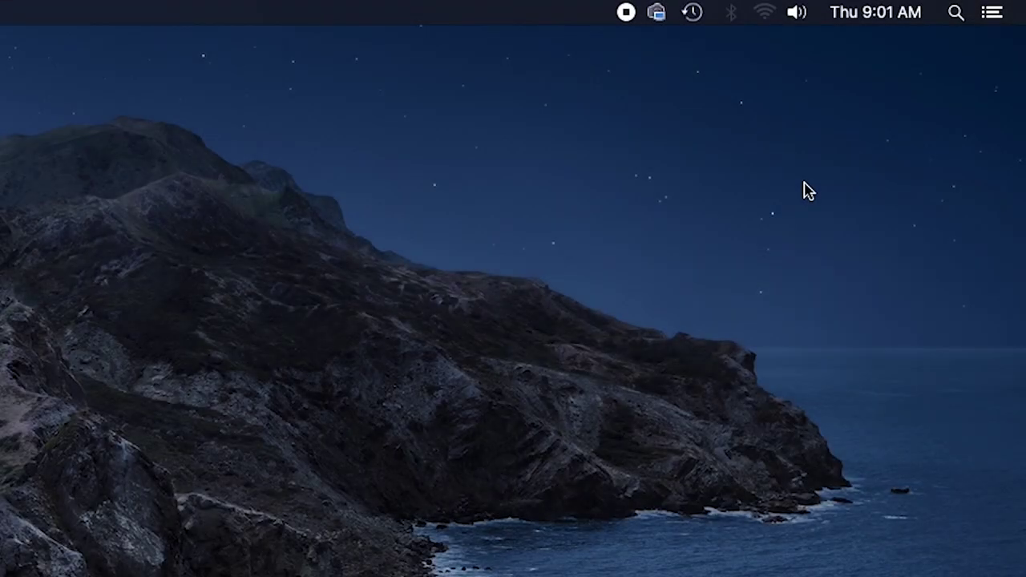
# Join the EOS80D-429_Canon0A Wi-Fi network by entering the camera's encryption key.
pyautogui.click(764, 13)
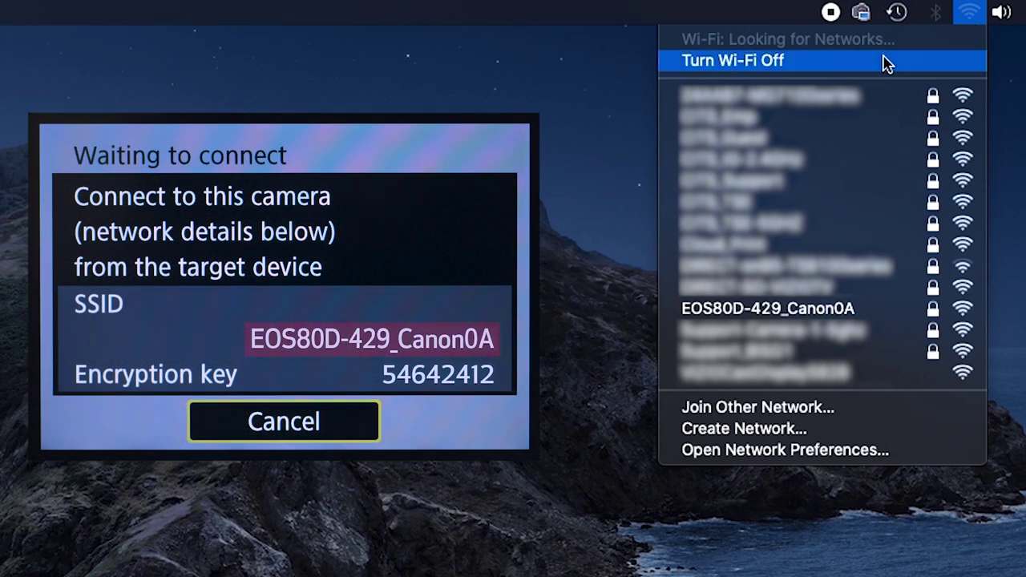
pyautogui.click(830, 313)
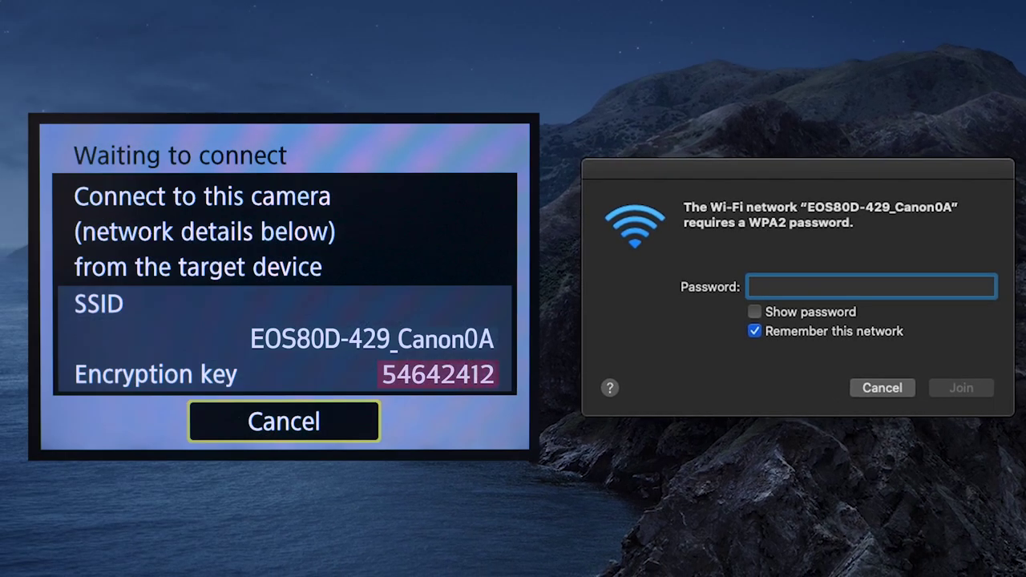
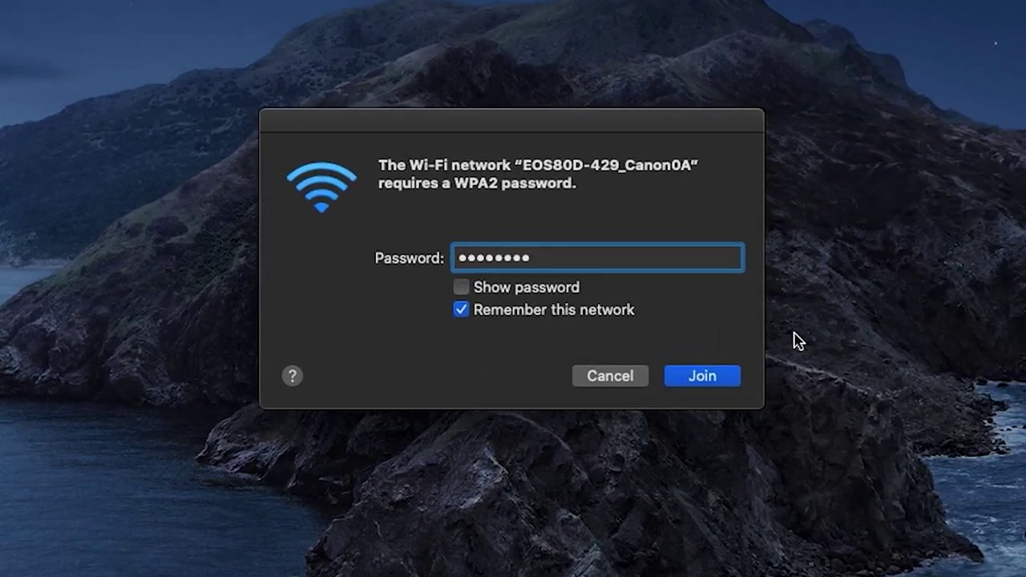
pyautogui.click(980, 389)
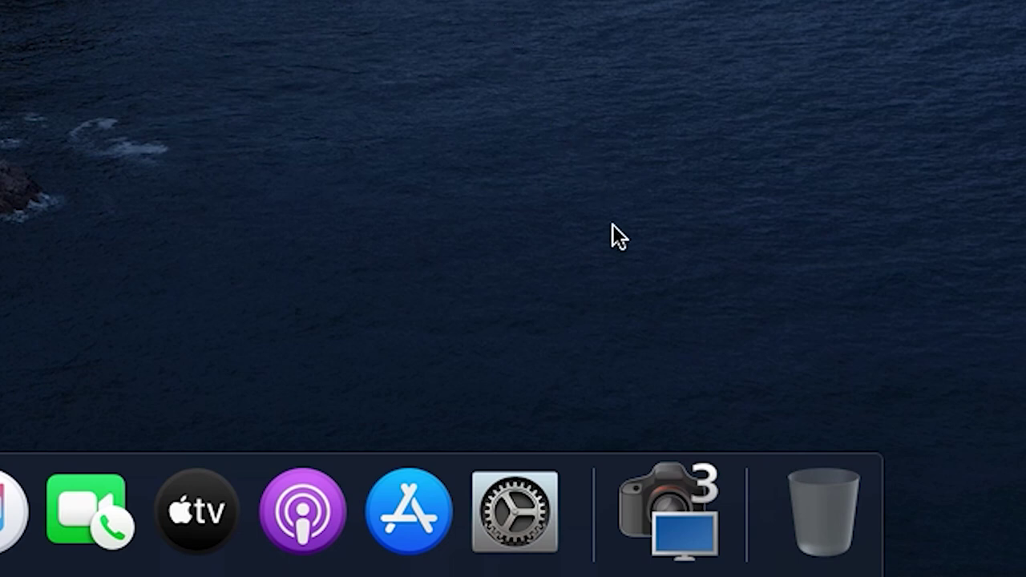
# Launch EOS Utility 3 and connect to the Canon EOS 80D via Wi-Fi/LAN pairing.
pyautogui.click(660, 505)
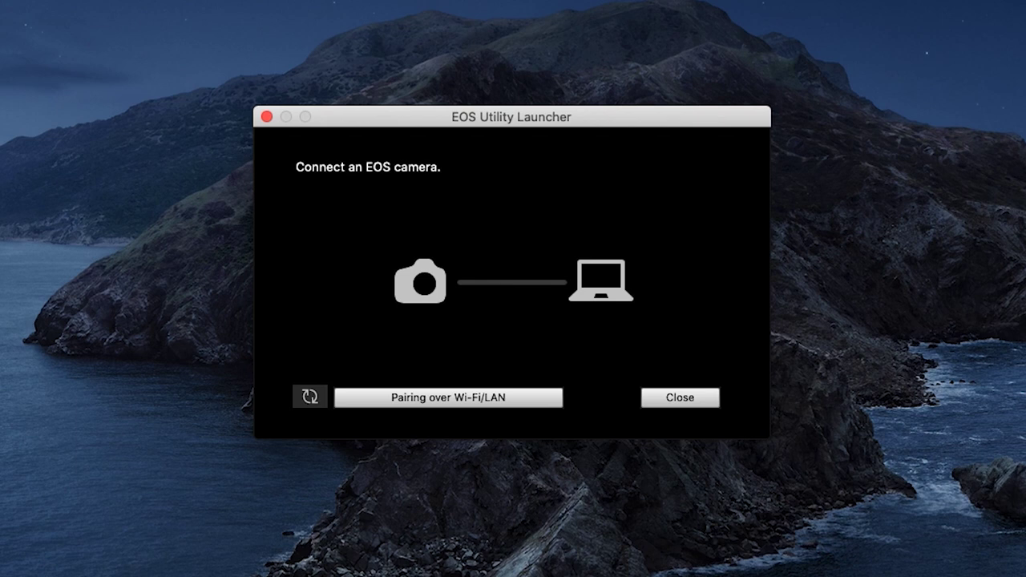
pyautogui.click(519, 399)
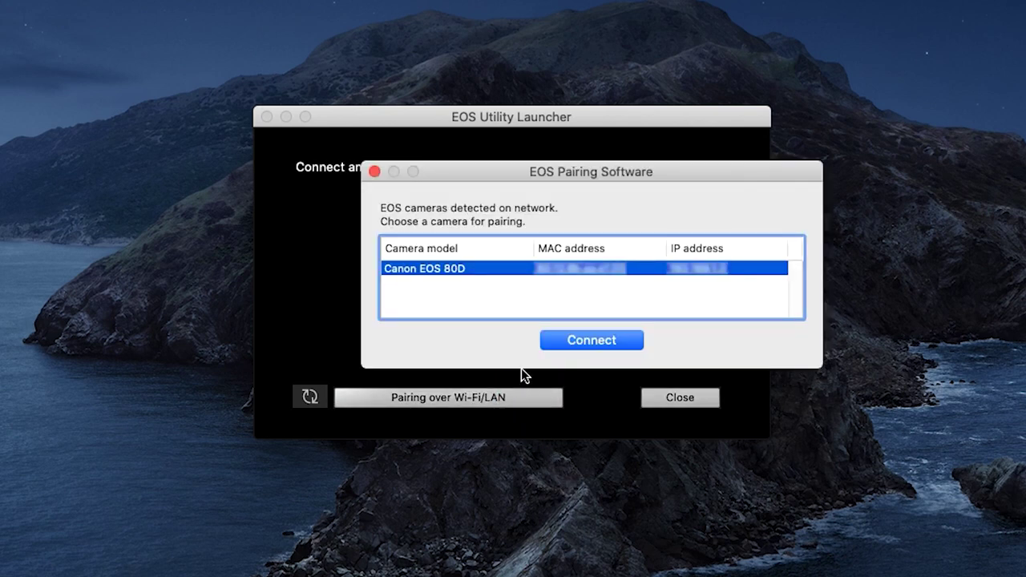
pyautogui.click(551, 272)
pyautogui.click(551, 273)
pyautogui.click(591, 342)
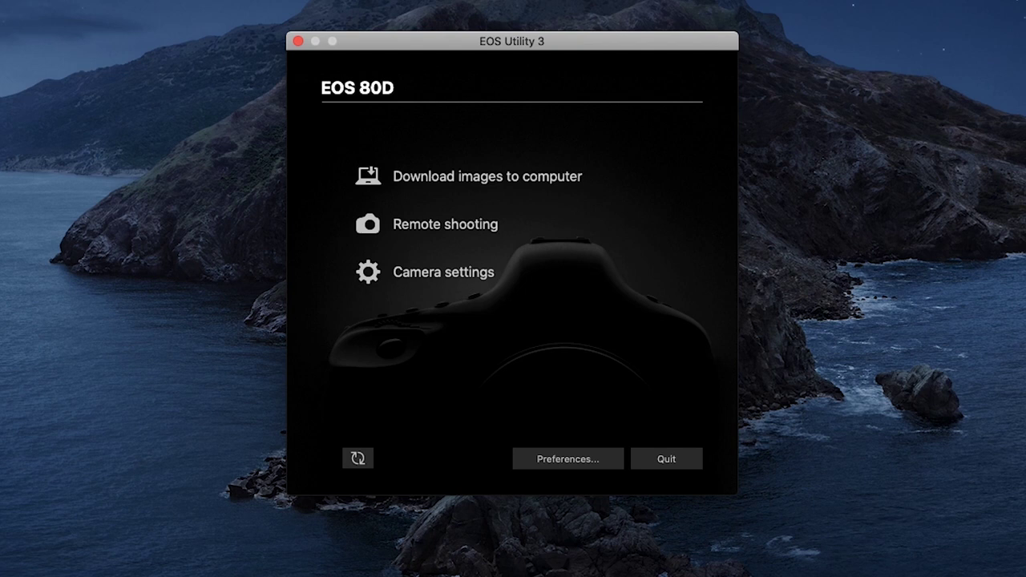
# Set the Preferences destination folder to Pictures with Shooting Date subfolders, and save.
pyautogui.click(580, 459)
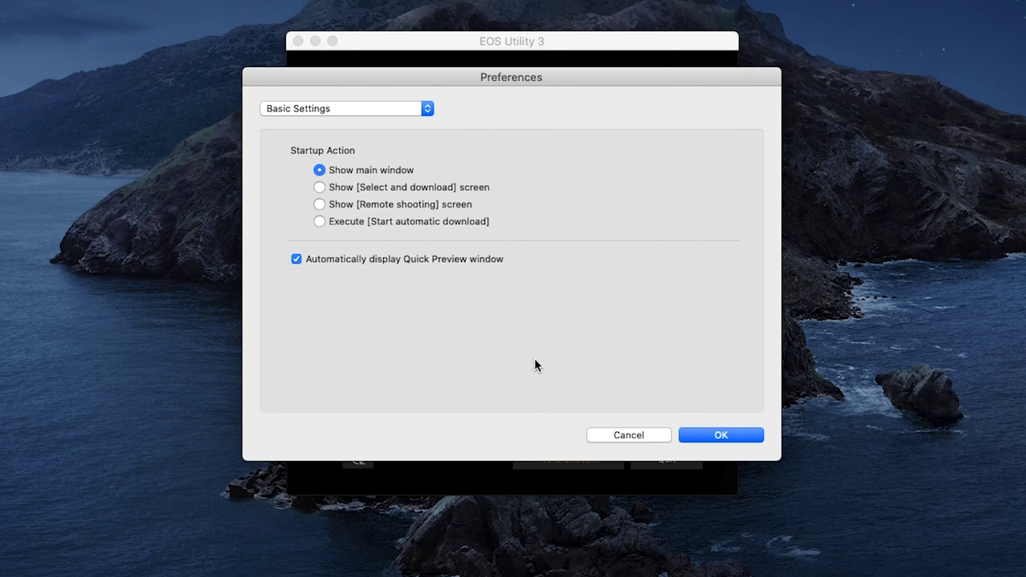
pyautogui.click(415, 109)
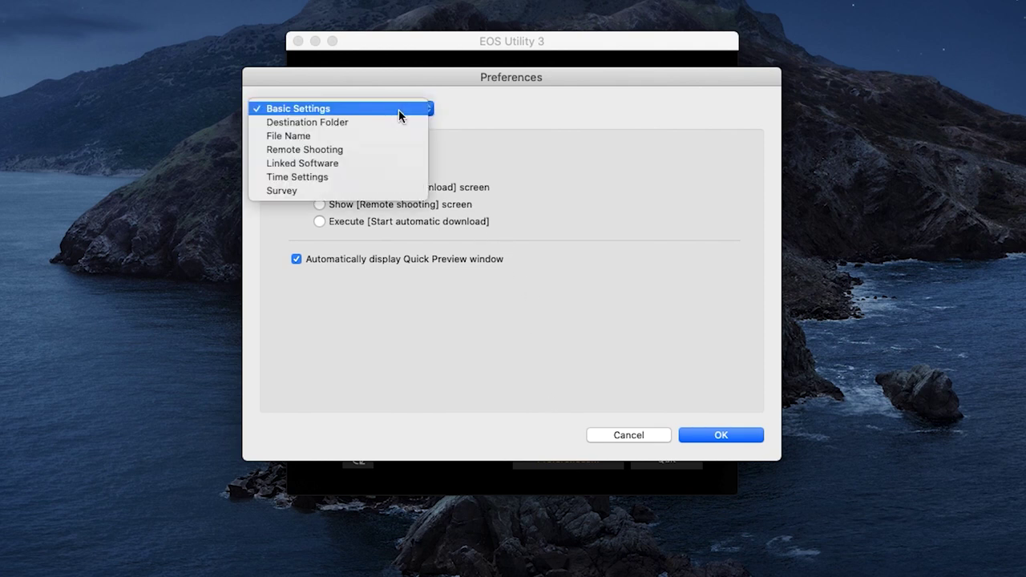
pyautogui.click(392, 123)
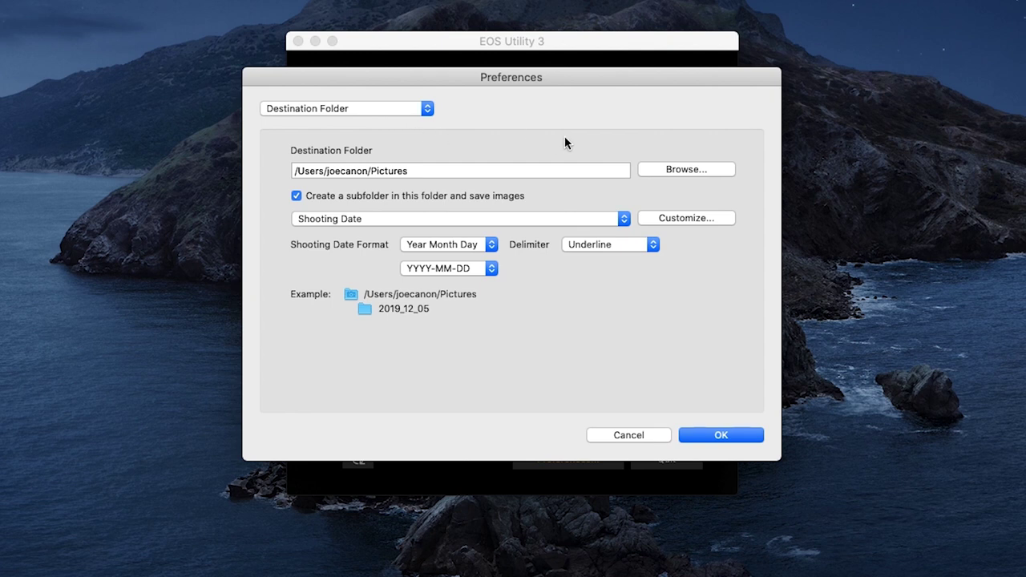
pyautogui.click(681, 169)
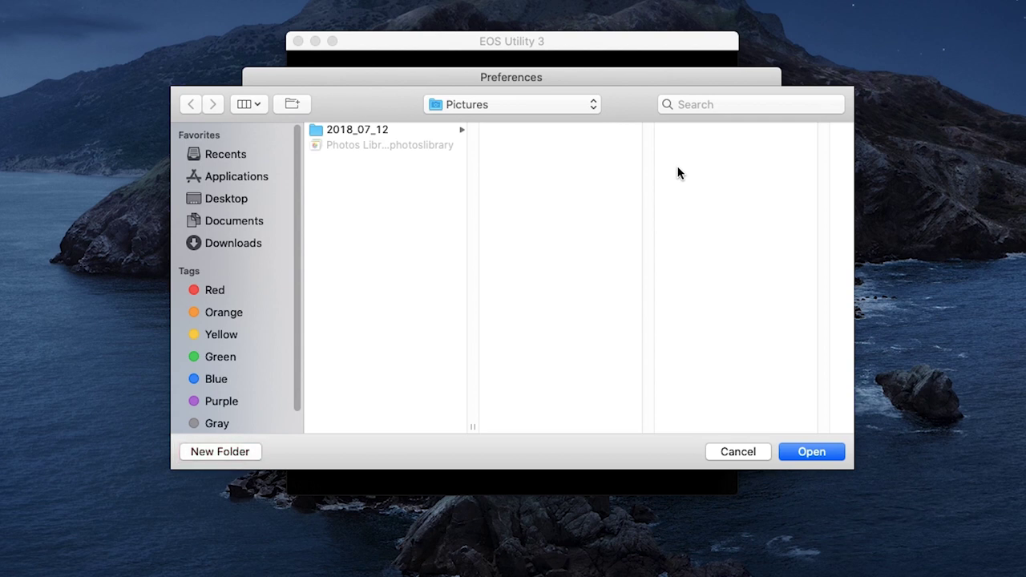
pyautogui.click(813, 451)
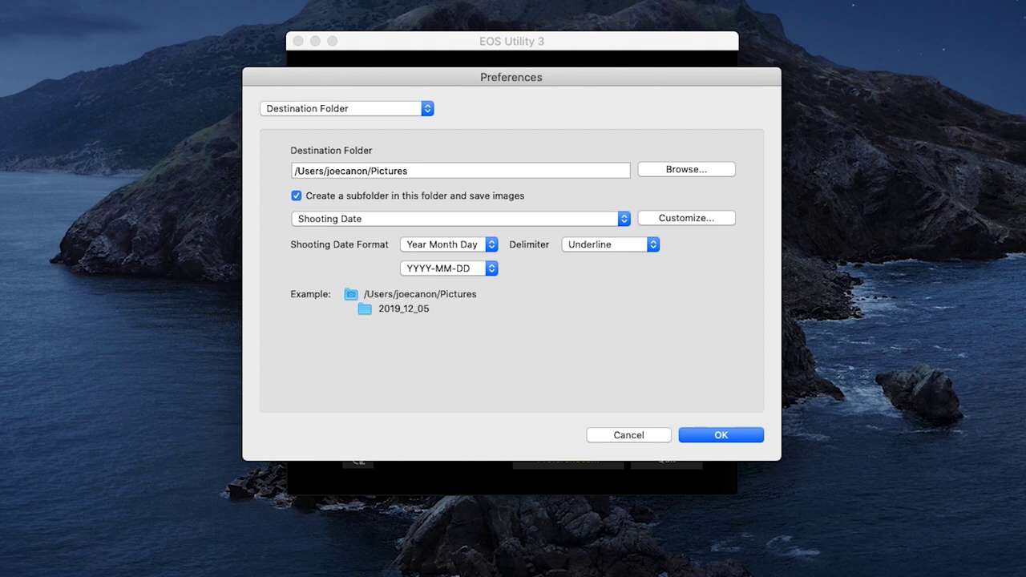
pyautogui.click(721, 435)
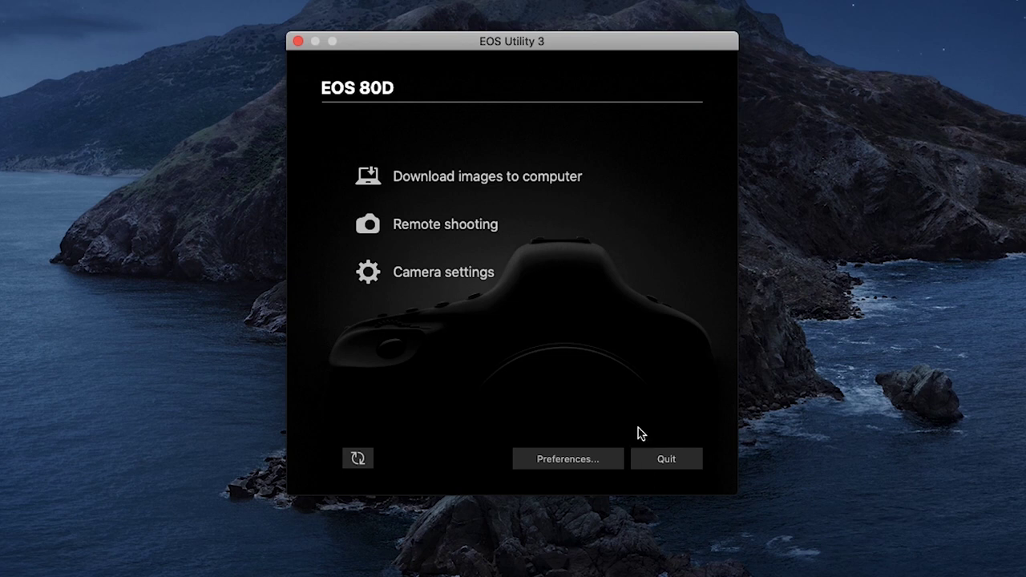
# Keep the download settings at only not-yet-downloaded images, then open the Select and download browser.
pyautogui.click(545, 178)
pyautogui.click(545, 183)
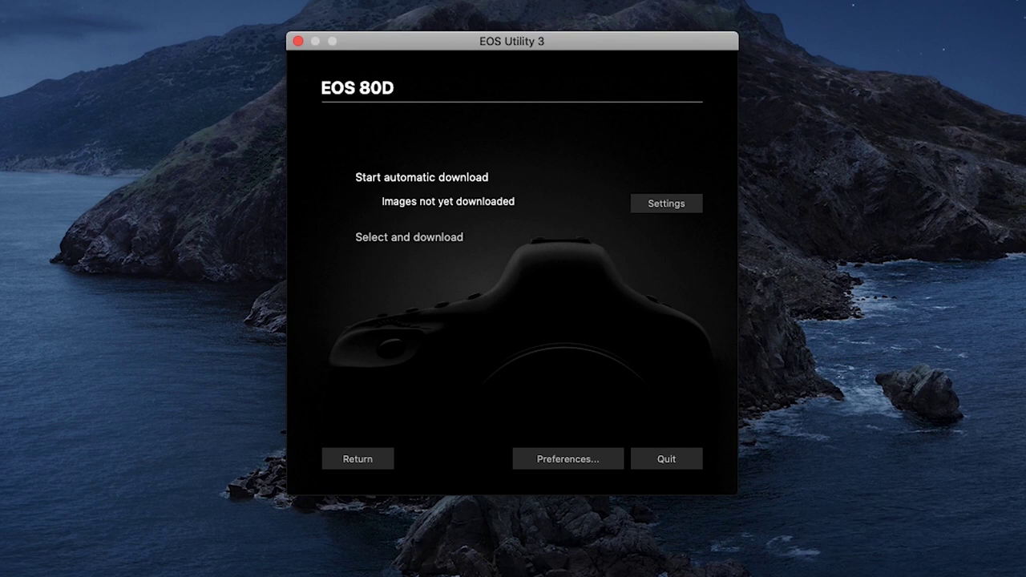
pyautogui.click(666, 204)
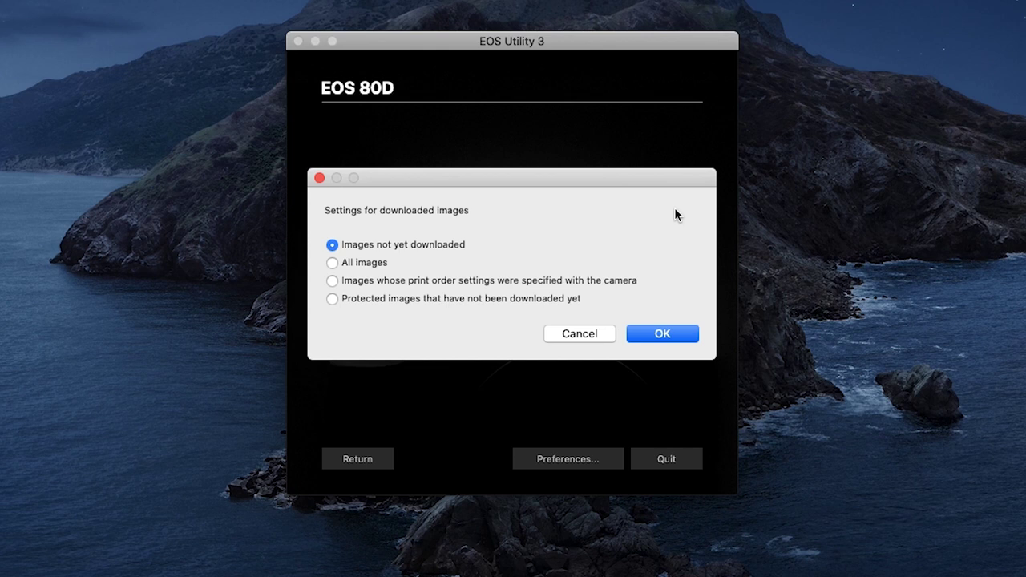
pyautogui.click(665, 334)
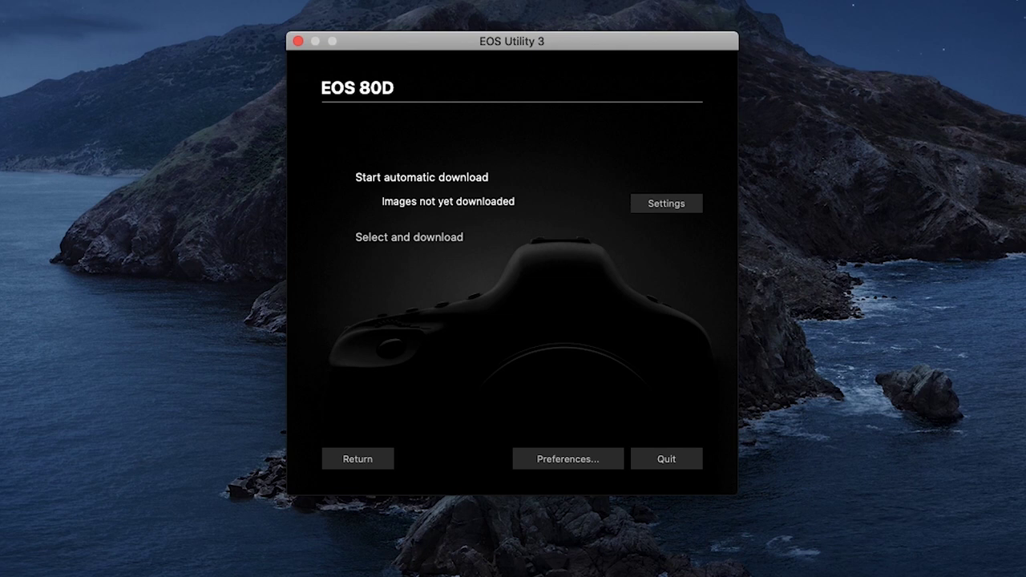
pyautogui.click(450, 239)
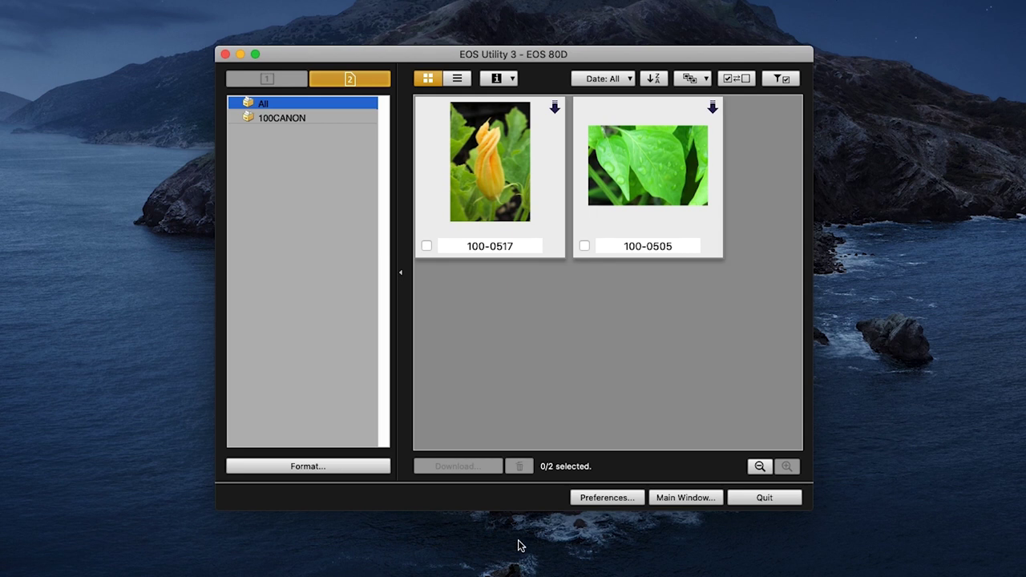
# Tick photos 100-0517 and 100-0505 and download them to Pictures in a 2019_12_05 subfolder.
pyautogui.click(426, 246)
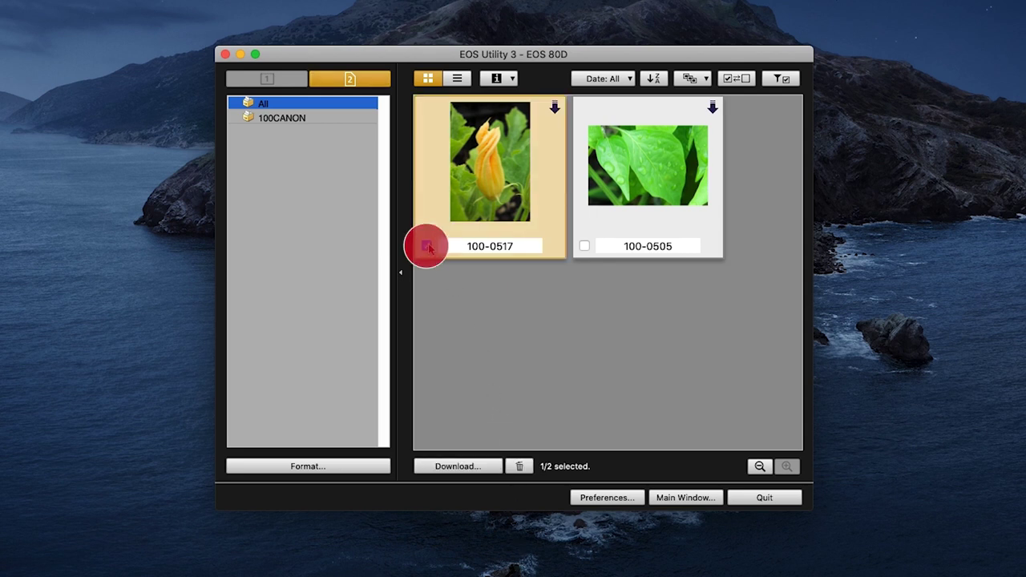
pyautogui.click(584, 246)
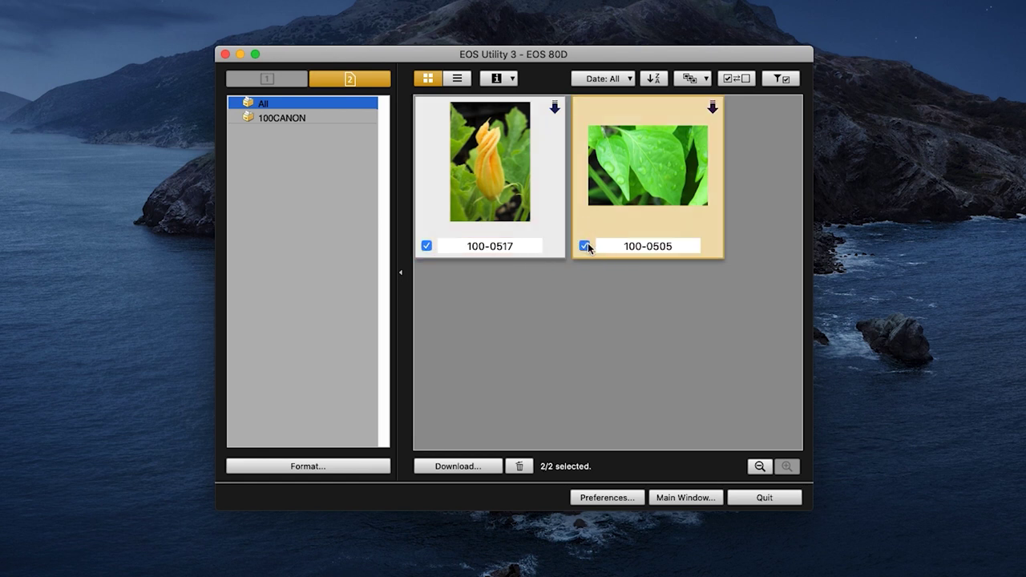
pyautogui.click(461, 466)
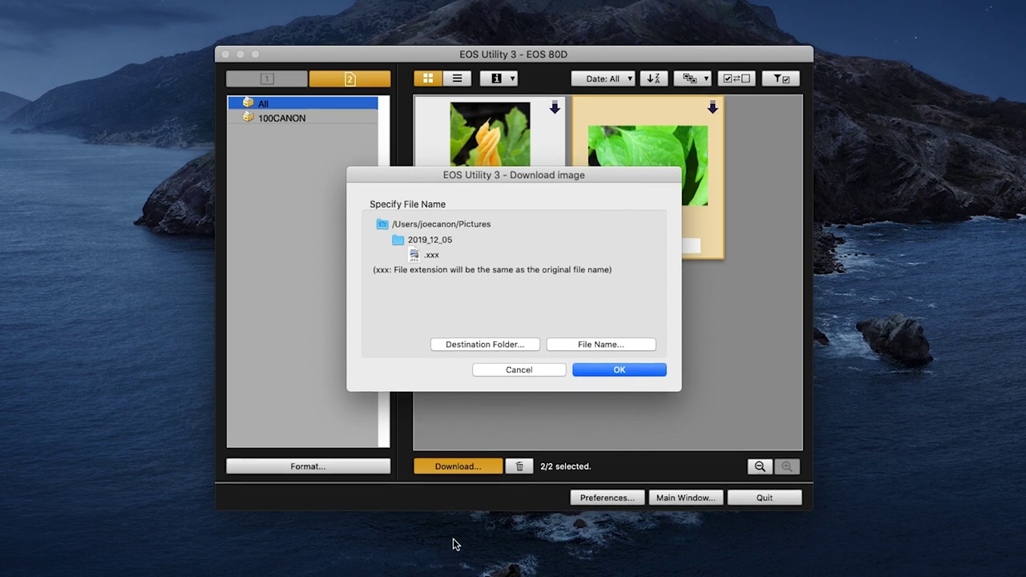
pyautogui.click(476, 344)
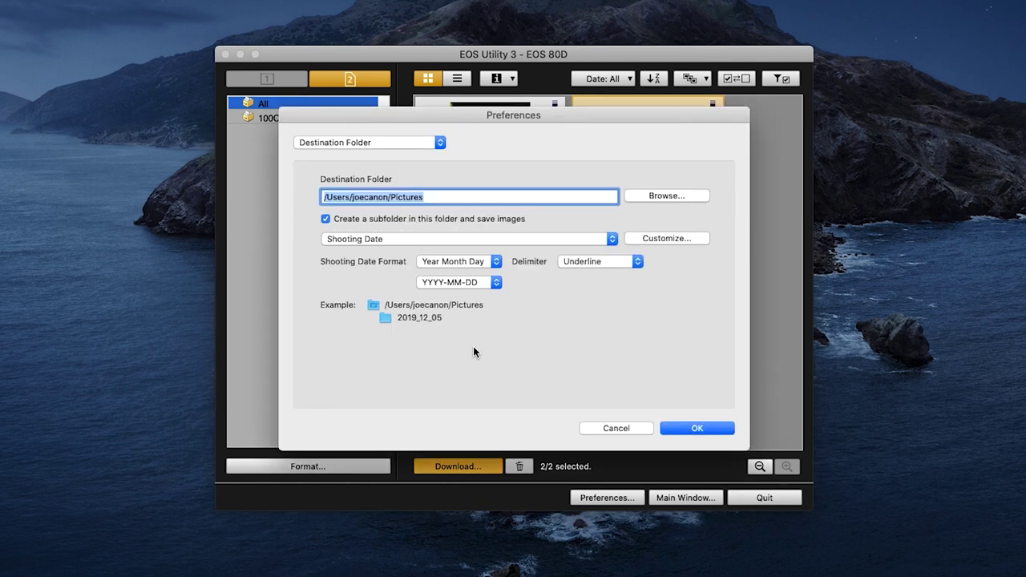
pyautogui.click(697, 428)
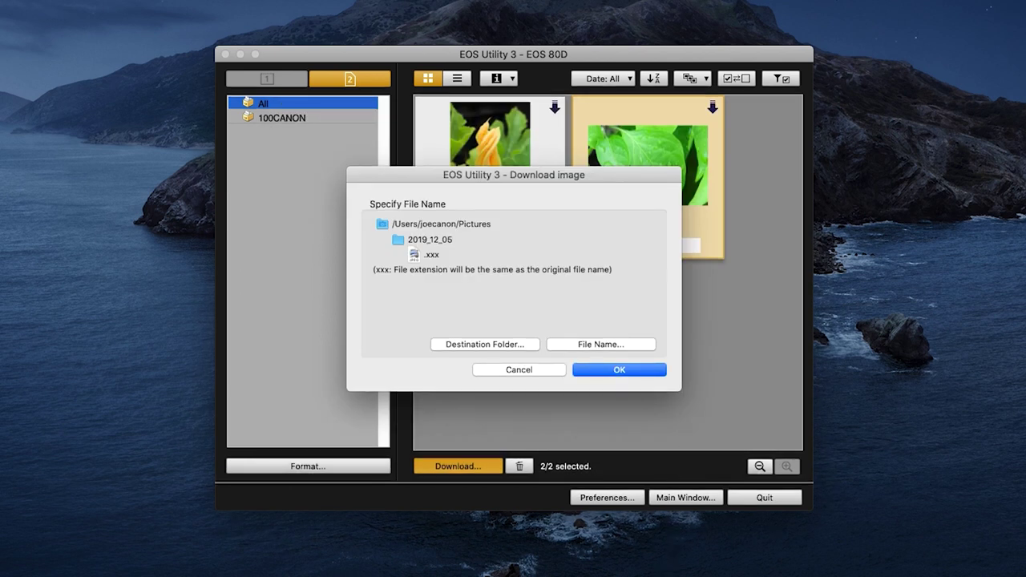
pyautogui.click(611, 368)
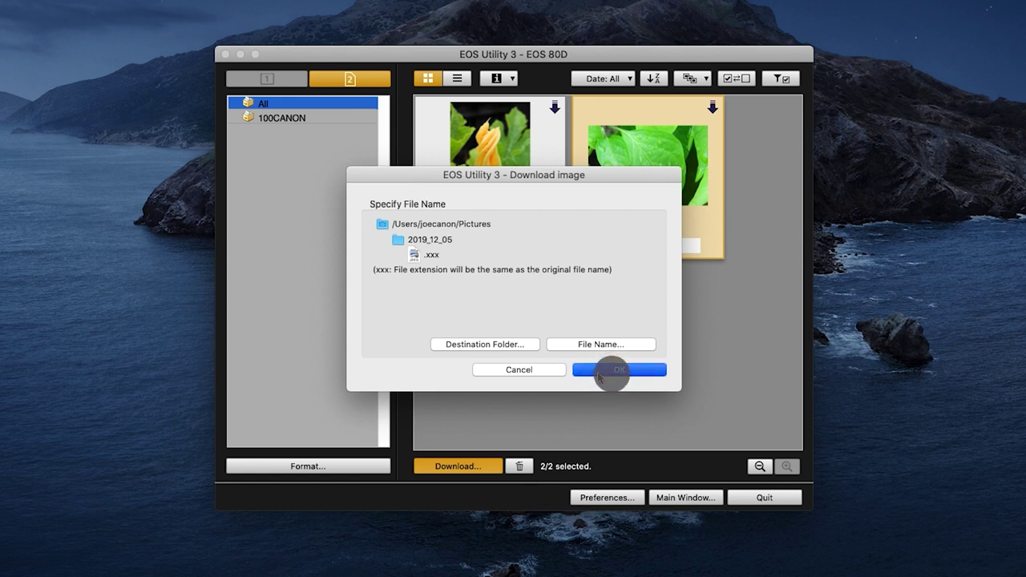